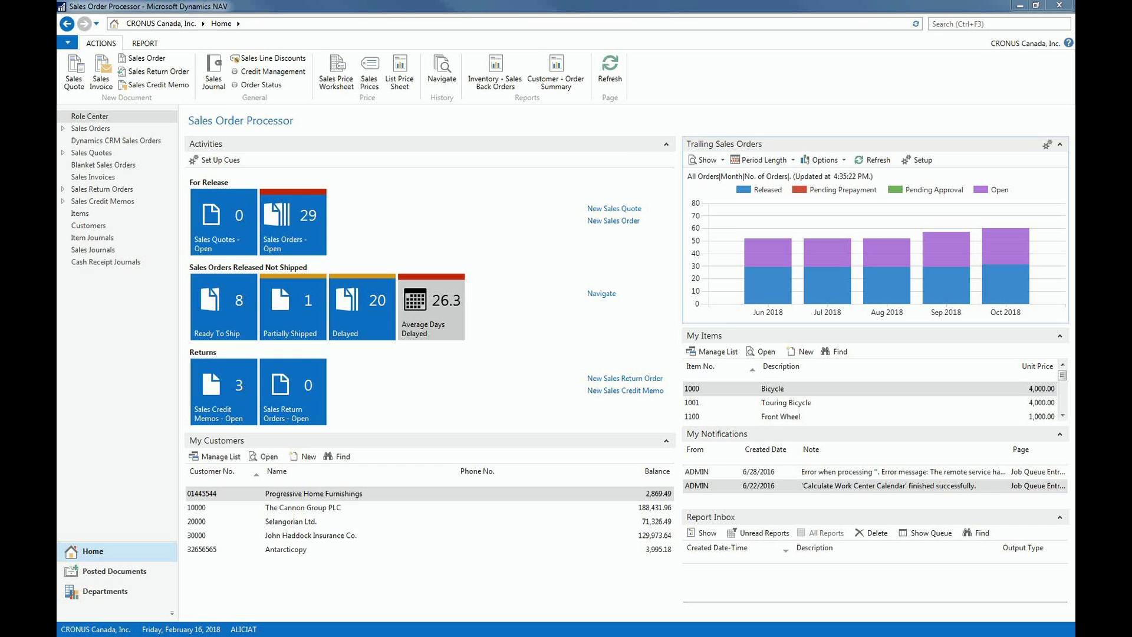
Open the Role Center page customization and move the My Notifications part to the left column of the layout.
left_click(69, 45)
mouse_move(108, 146)
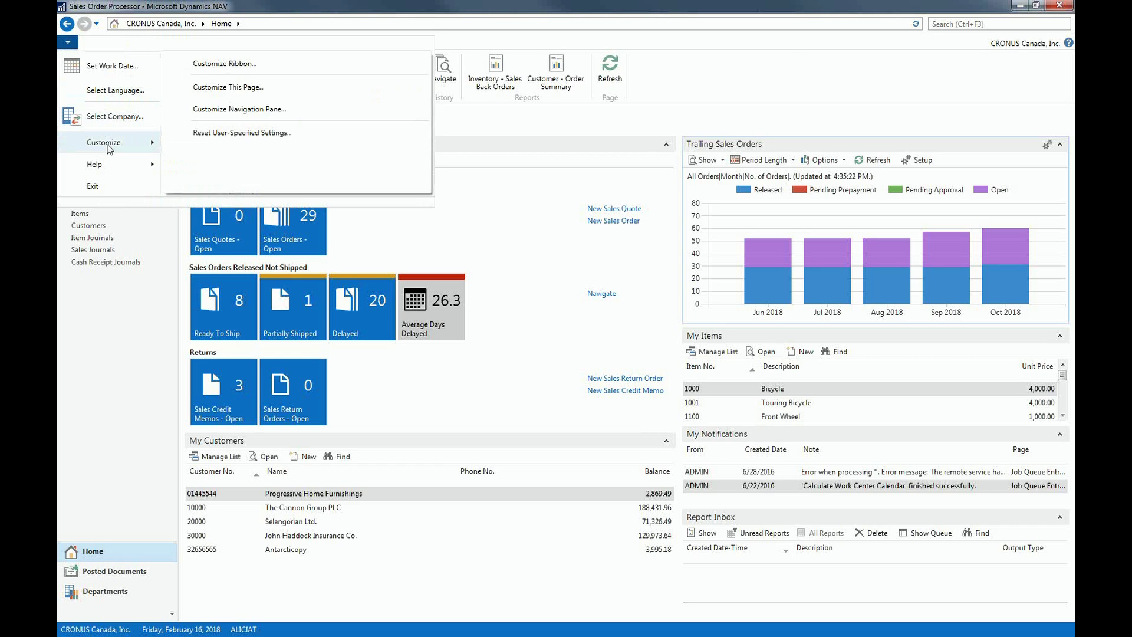
left_click(218, 93)
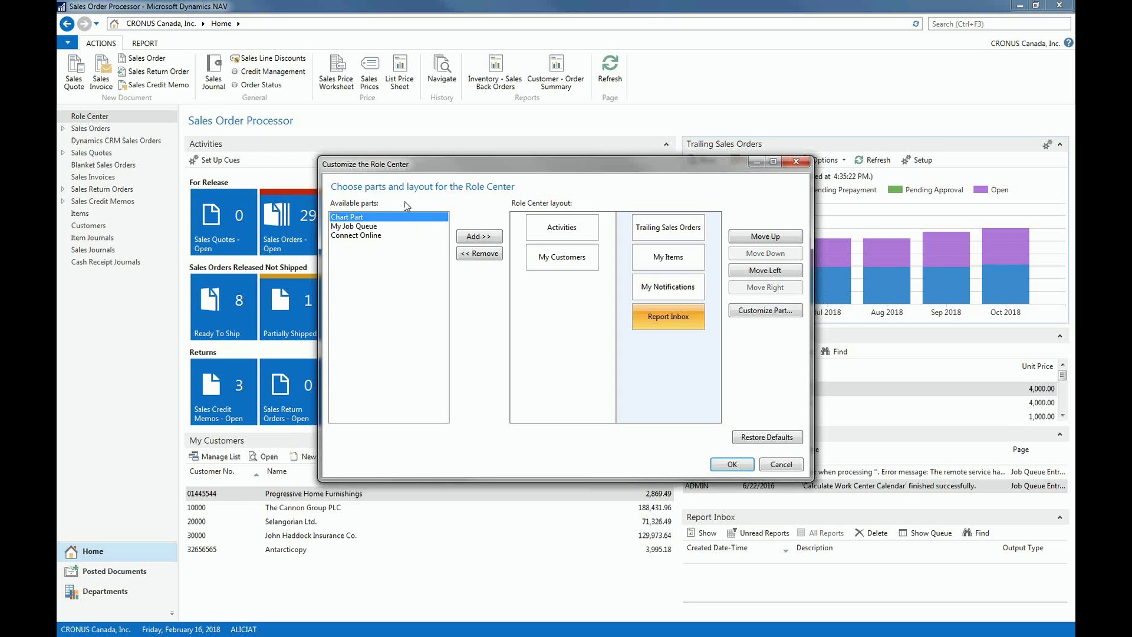
left_click(655, 291)
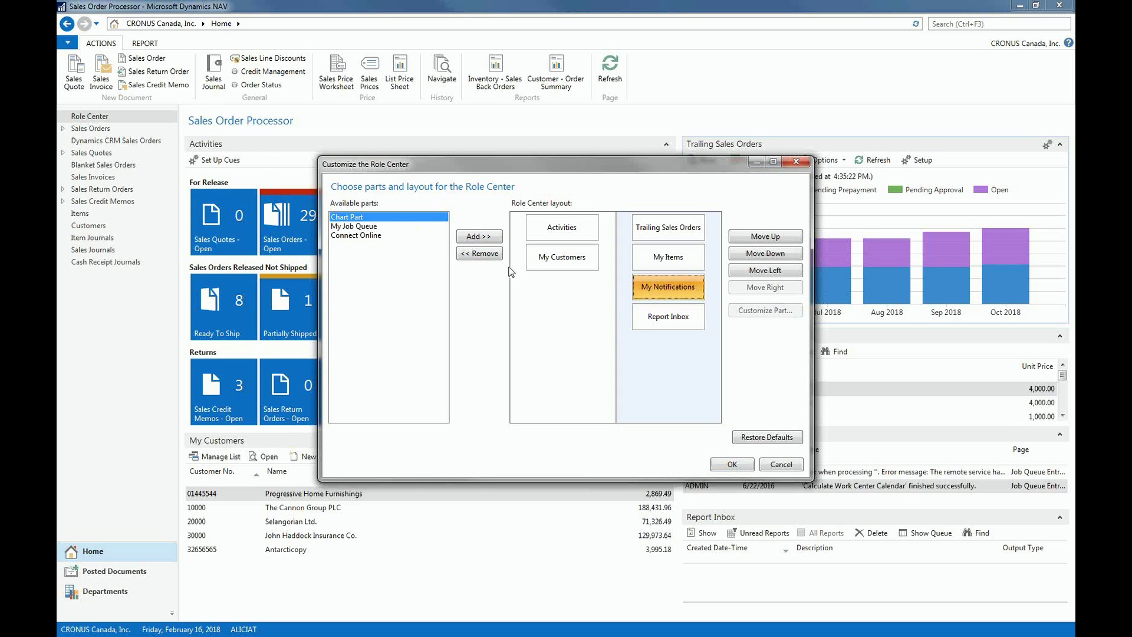
left_click(749, 271)
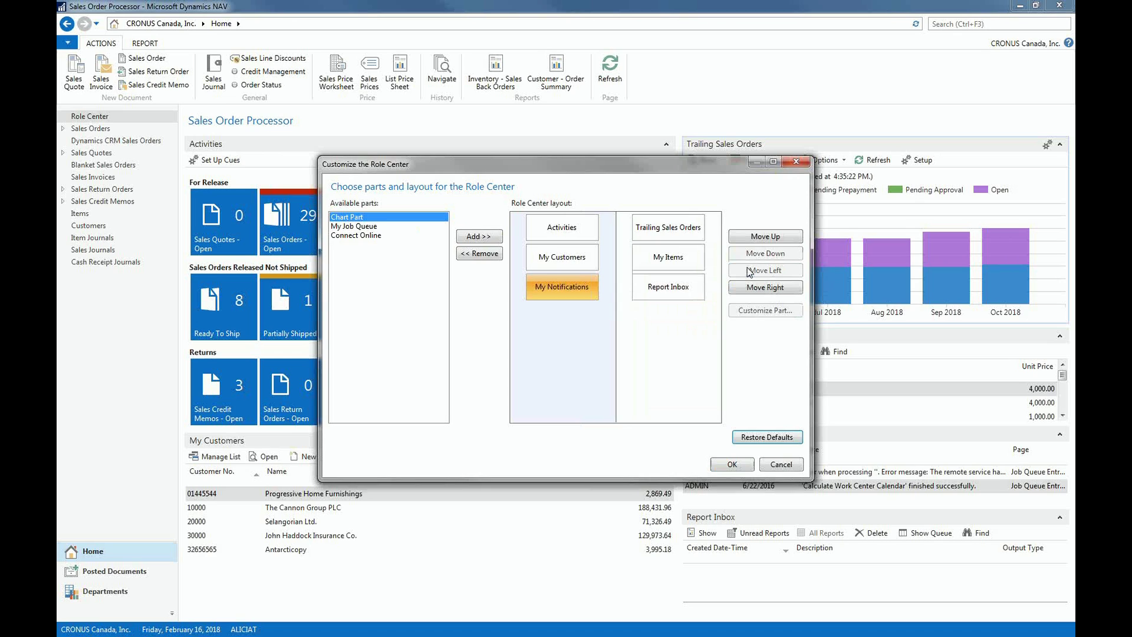
Remove the Report Inbox part from the Role Center layout and add a Chart Part in its place.
left_click(668, 284)
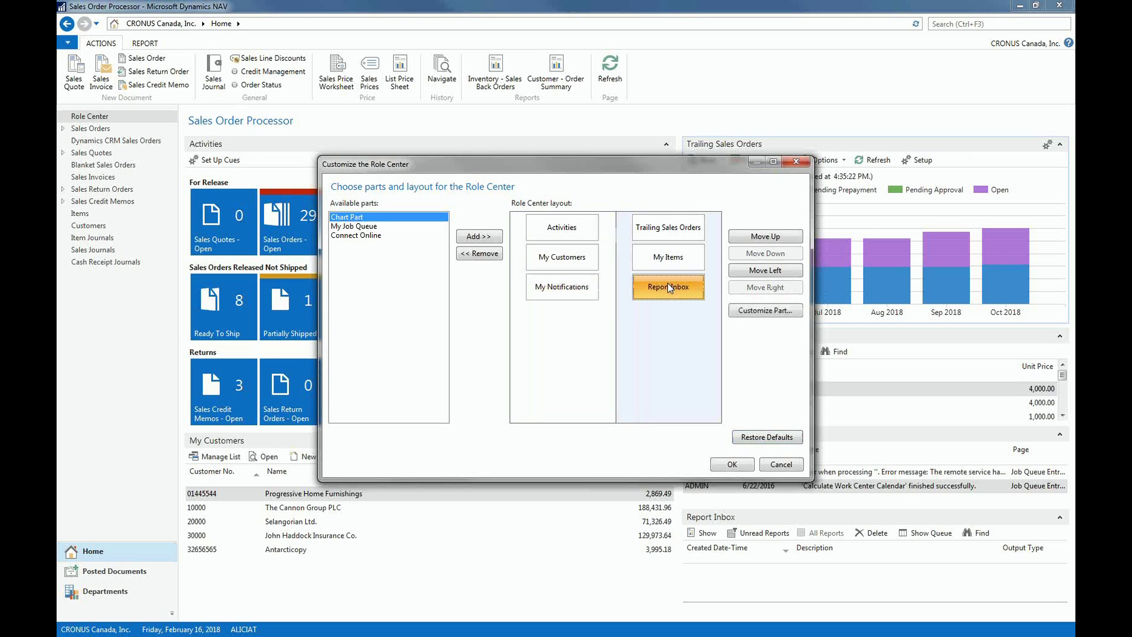
left_click(479, 256)
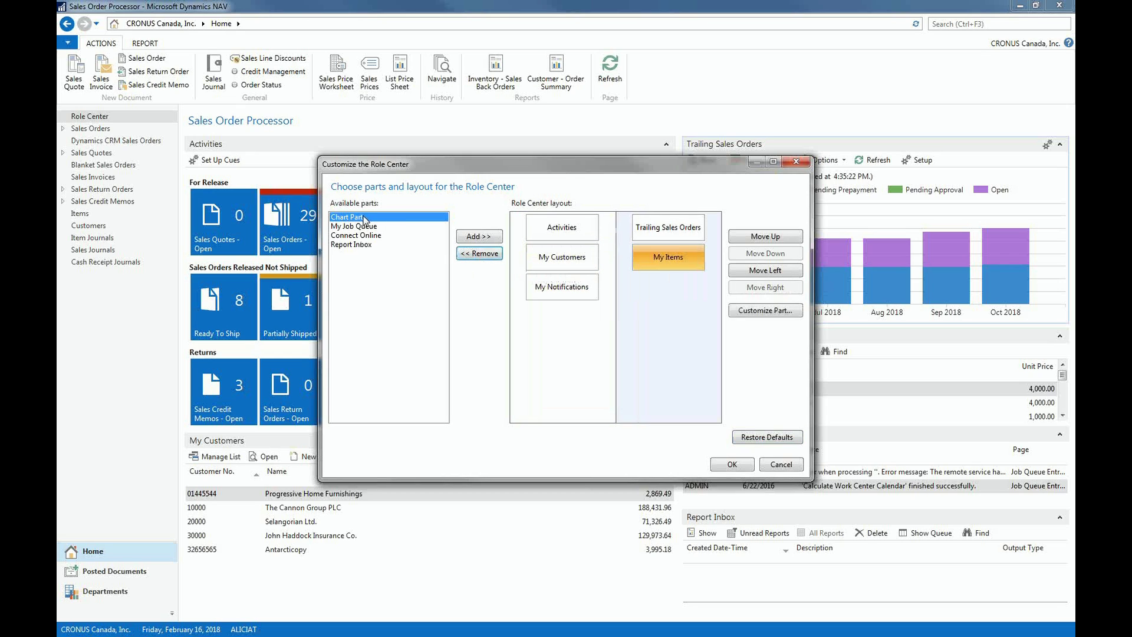
left_click(482, 236)
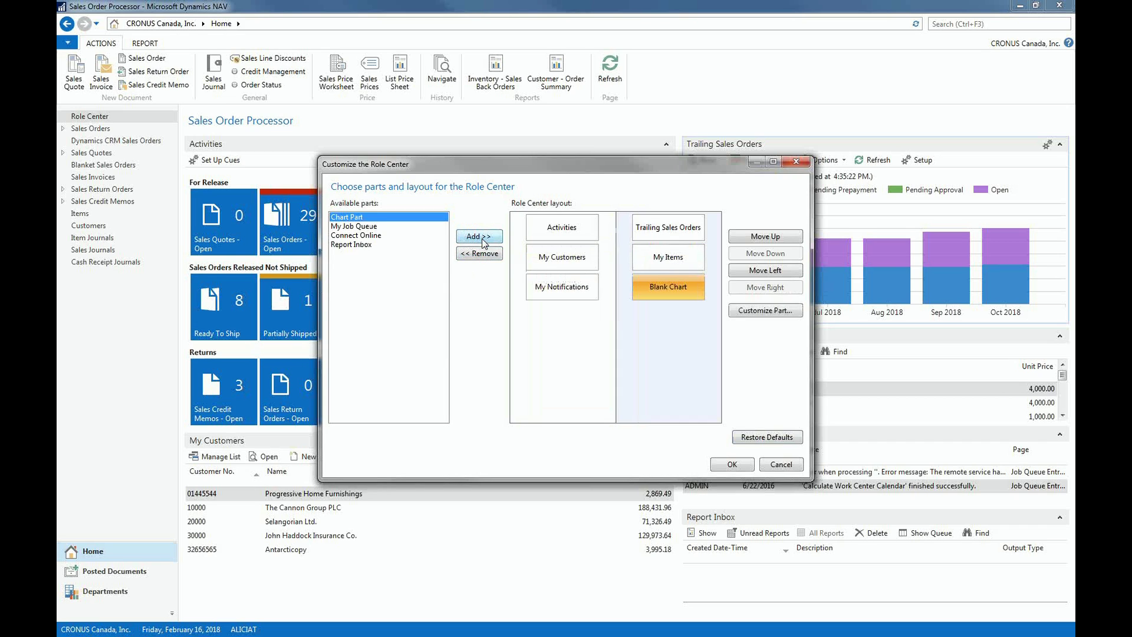
Assign the "FA per FA Location and Subcl" chart to the blank chart part and apply the Role Center layout.
left_click(761, 312)
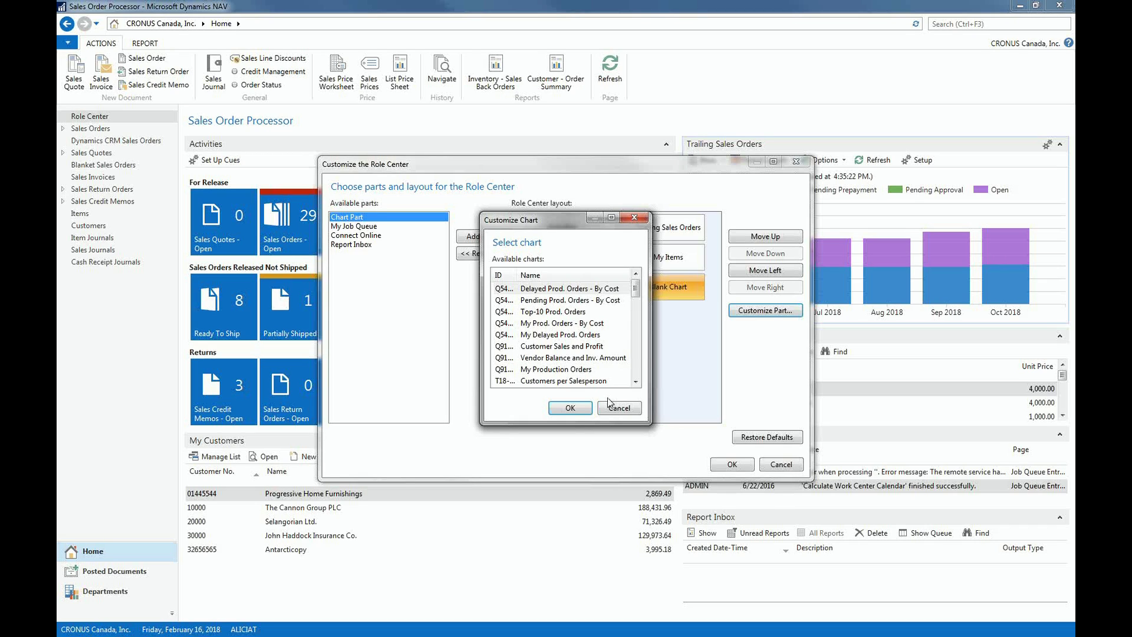
left_click(635, 382)
left_click(636, 382)
left_click(635, 381)
left_click(635, 382)
left_click(636, 381)
left_click(635, 382)
left_click(636, 382)
left_click(636, 382)
left_click(635, 381)
left_click(636, 381)
left_click(636, 381)
left_click(636, 382)
left_click(635, 381)
left_click(635, 382)
left_click(636, 381)
left_click(636, 381)
left_click(635, 382)
left_click(635, 381)
left_click(636, 381)
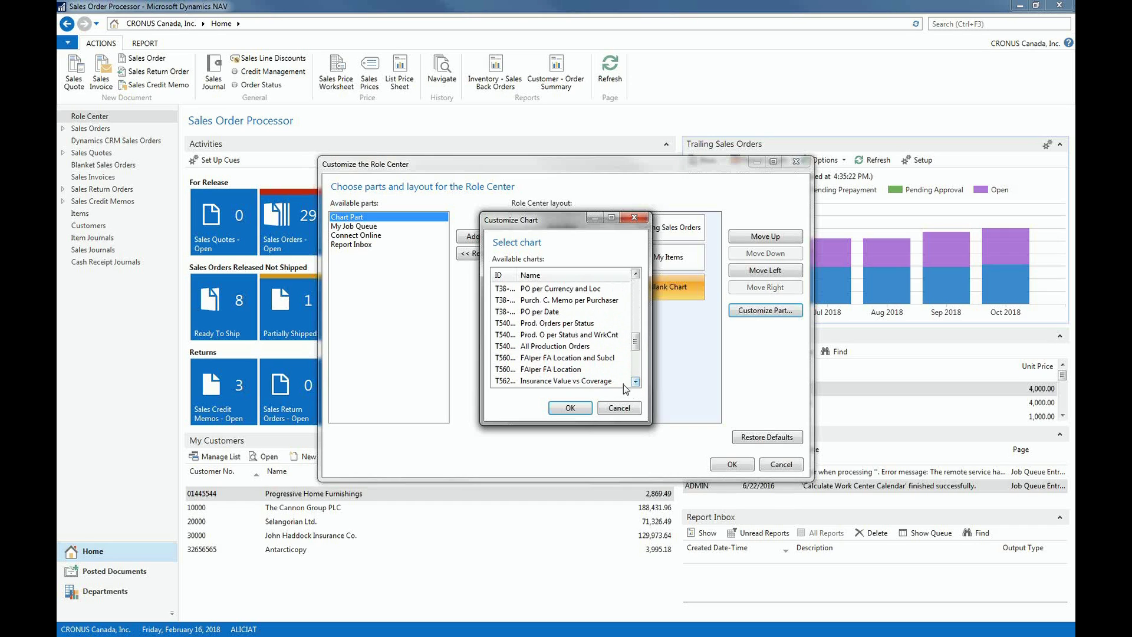
left_click(614, 361)
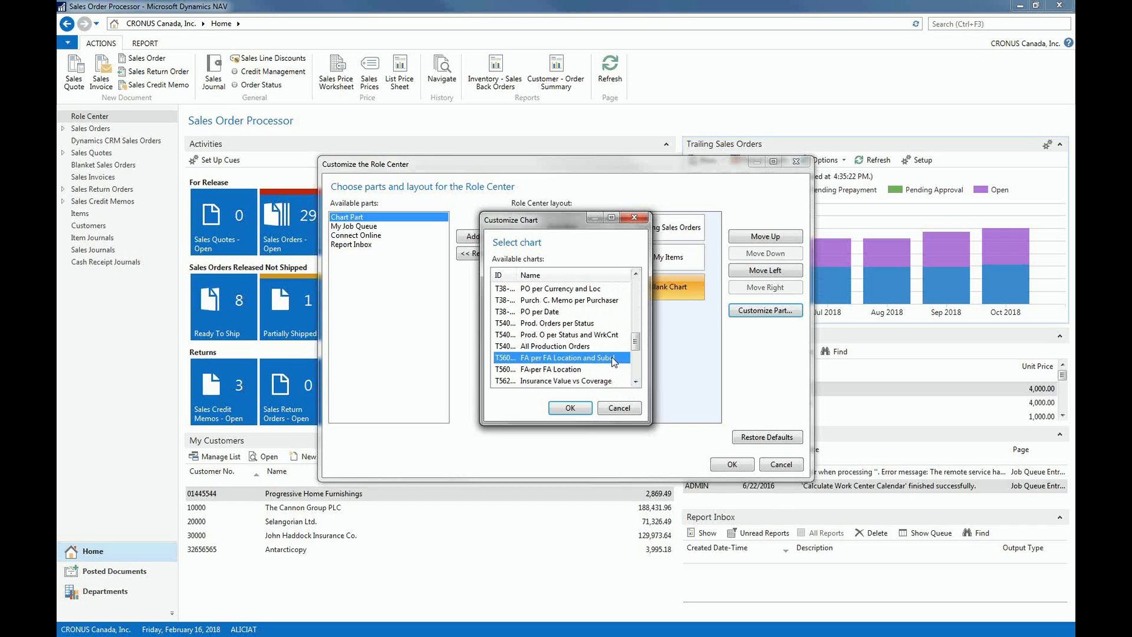
left_click(575, 407)
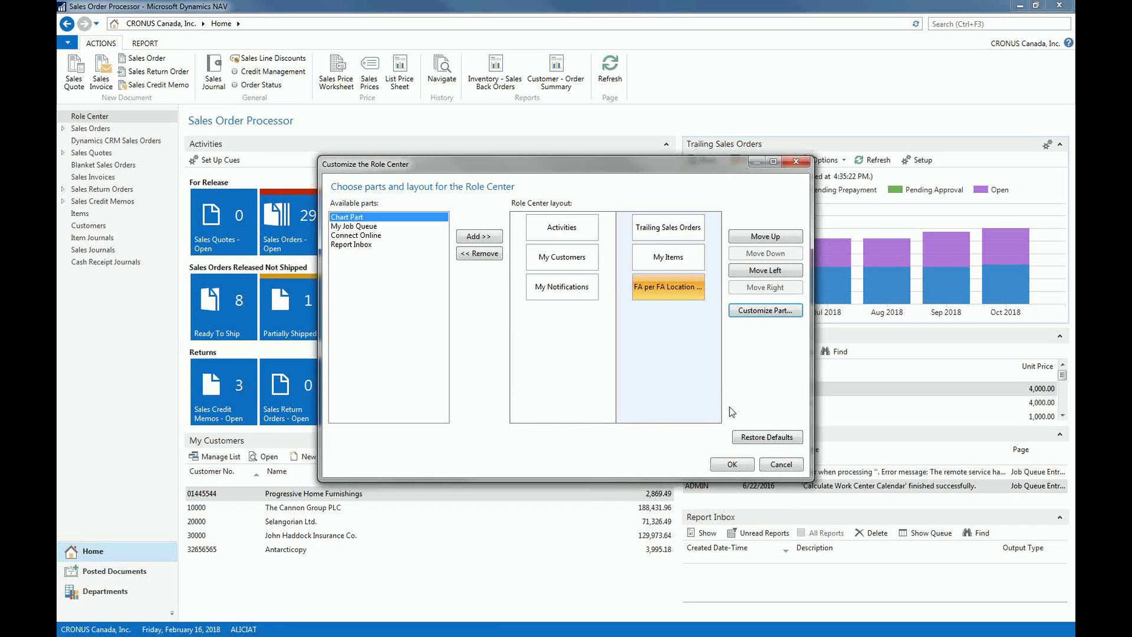
left_click(731, 463)
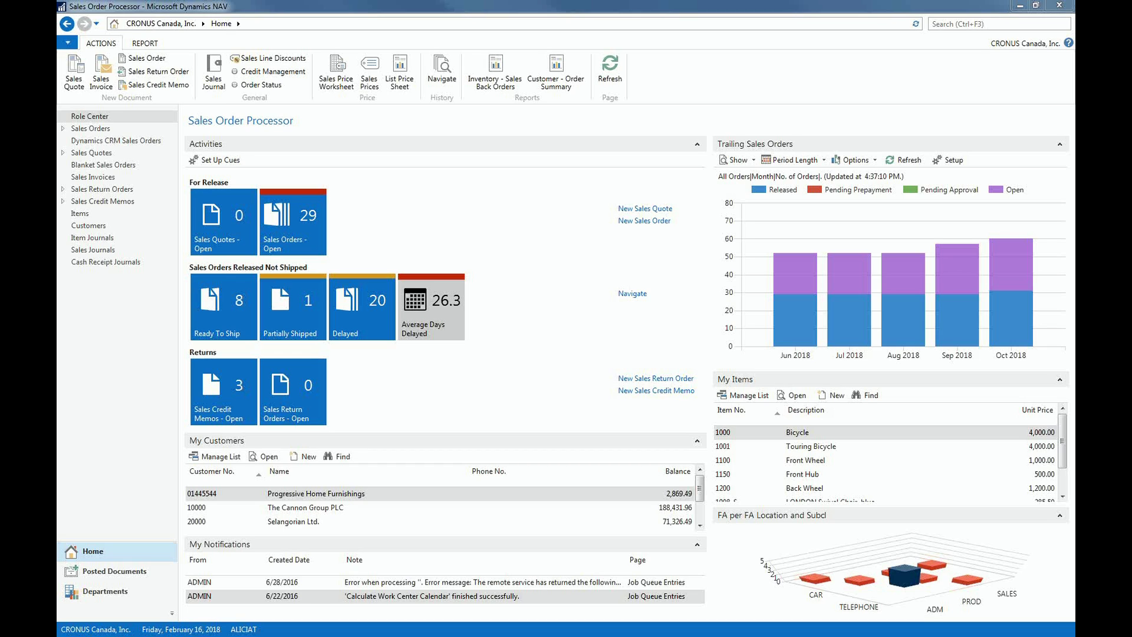
Customize the Activities part to remove the "Sales Credit Memos - Open" cue from the Returns group.
mouse_move(686, 143)
left_click(686, 145)
left_click(697, 196)
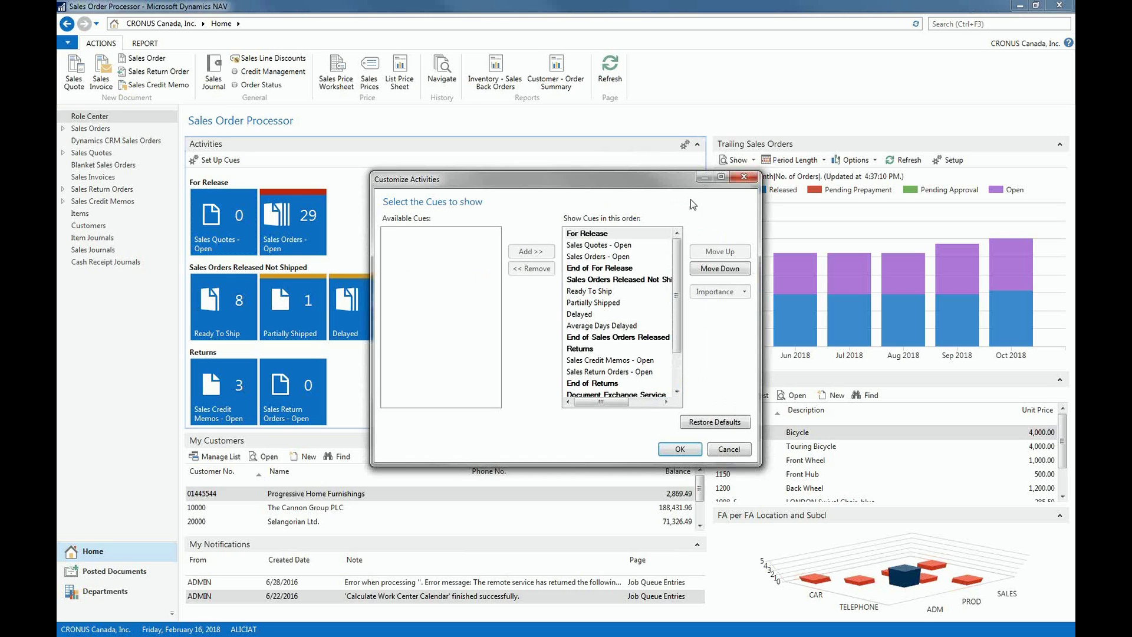
left_click(630, 362)
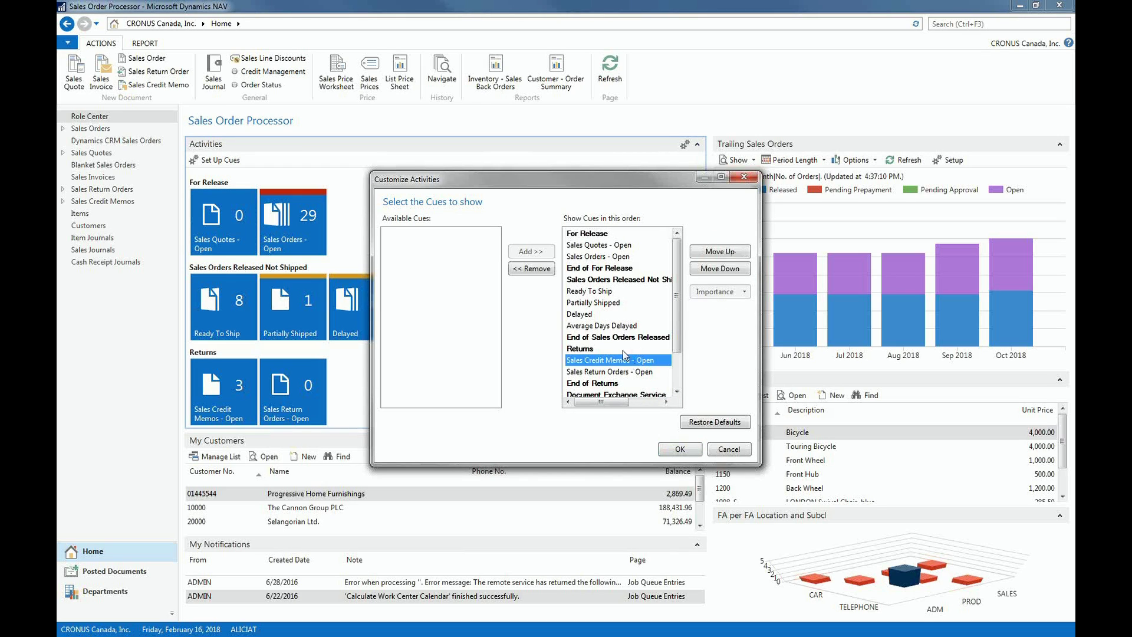
left_click(521, 270)
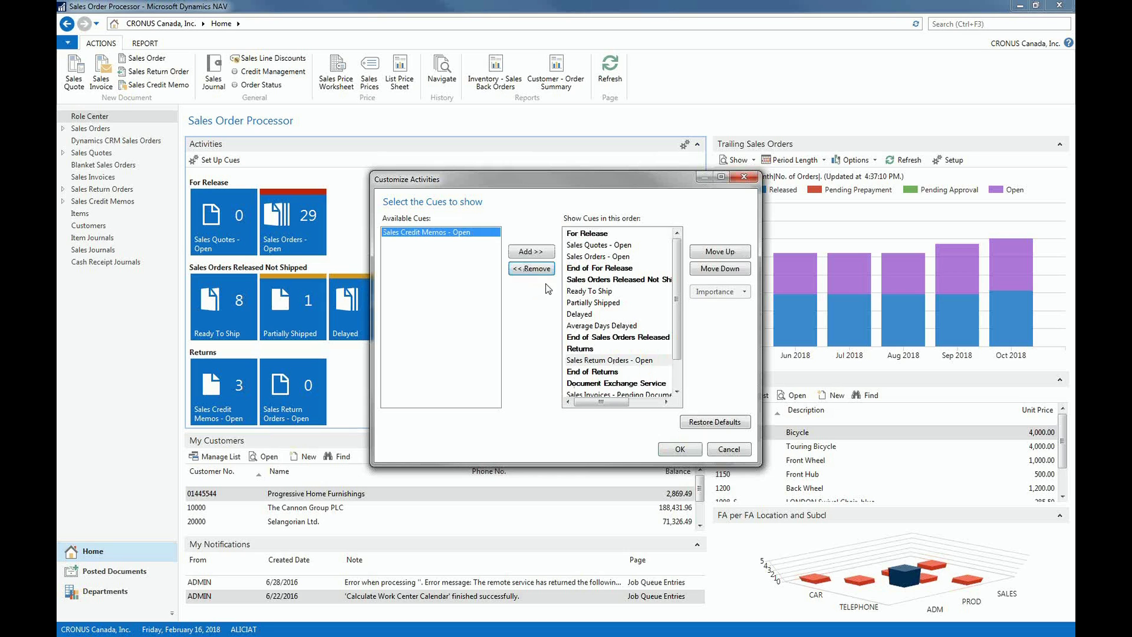
left_click(679, 453)
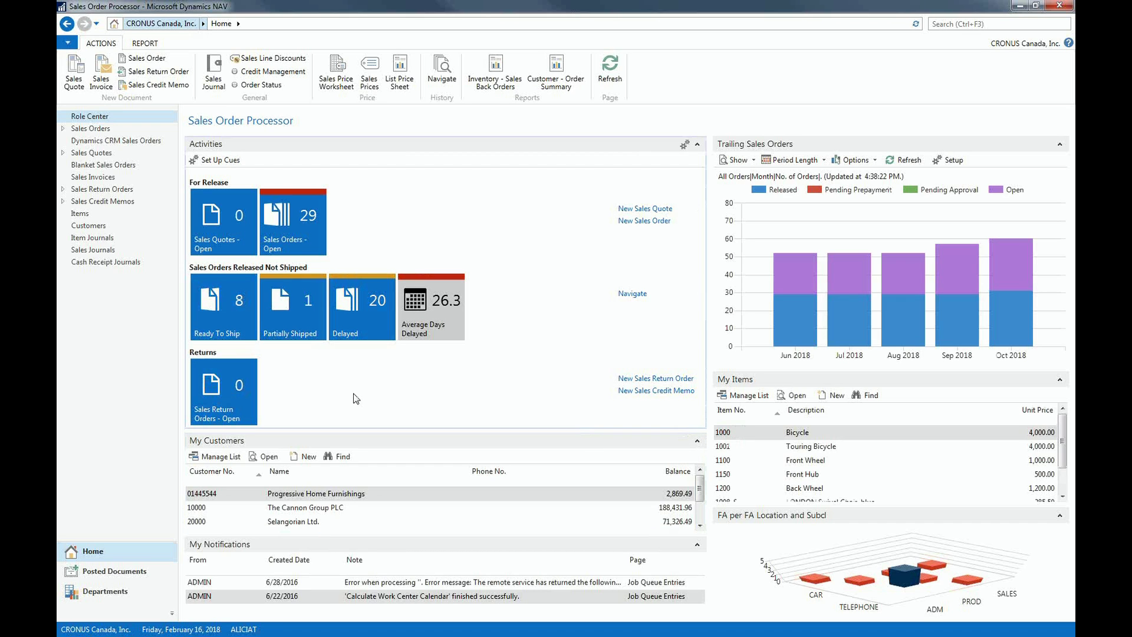
Add the "Sales Credit Memos - Open" cue back to Activities, placing it after "Sales Return Orders - Open" in the Returns group.
left_click(684, 145)
left_click(698, 197)
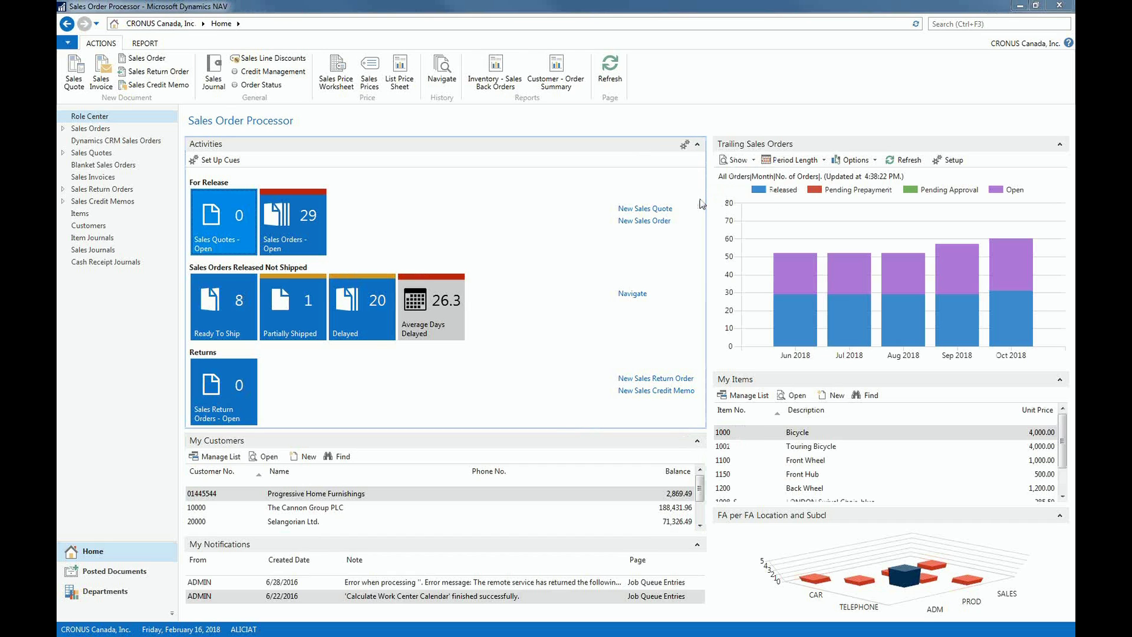
left_click(534, 251)
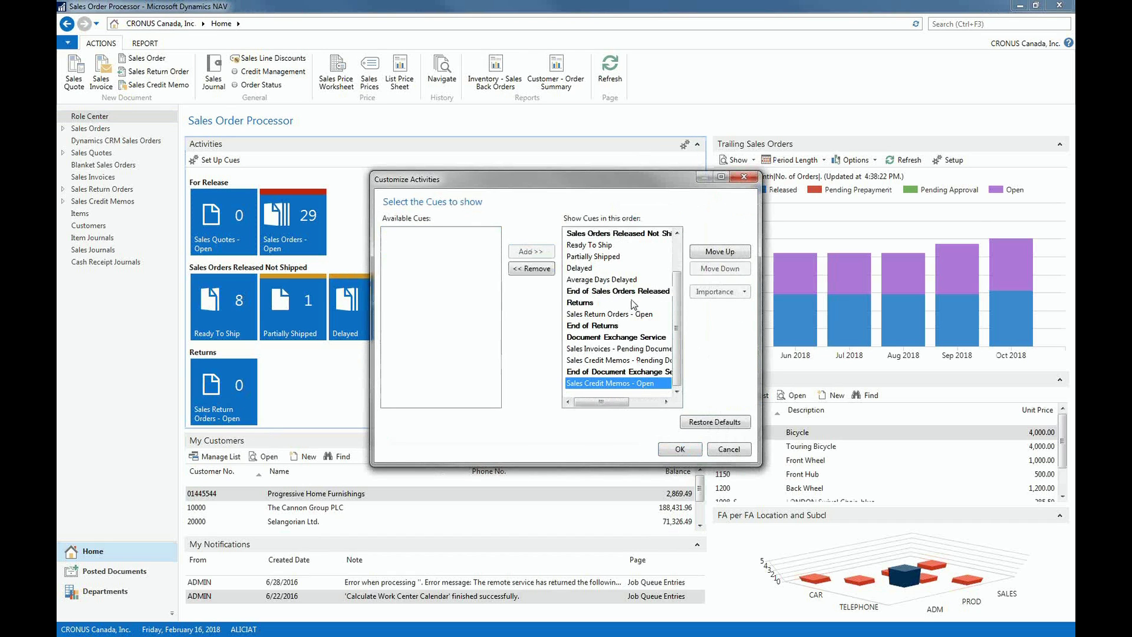
left_click(720, 252)
left_click(720, 252)
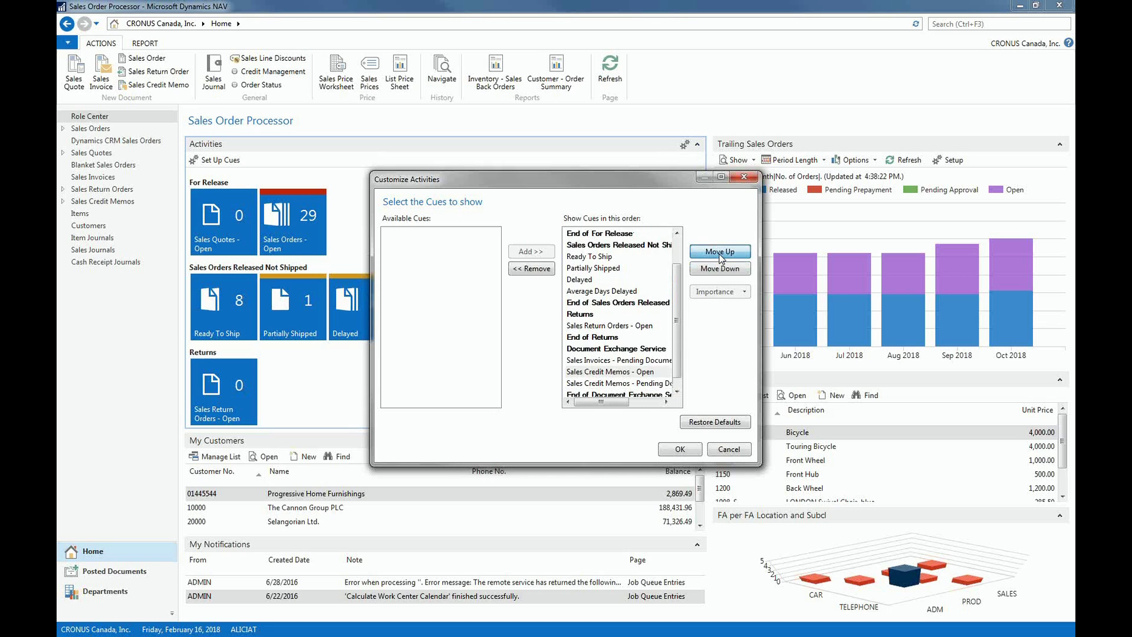
left_click(722, 270)
left_click(680, 449)
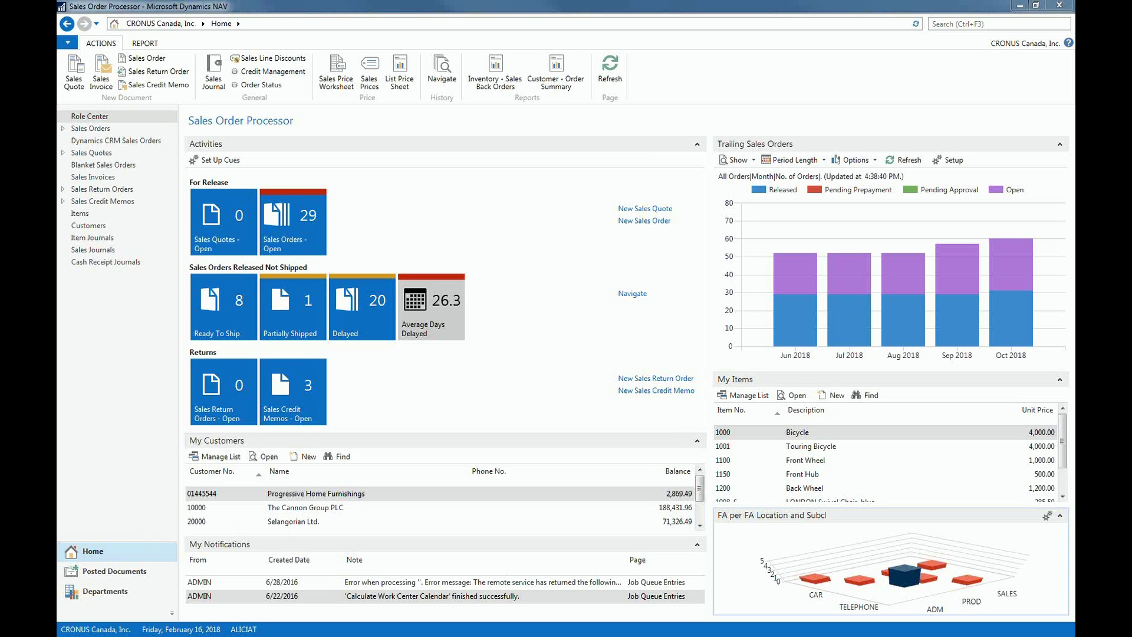
Add item 1900-S, the black PARIS Guest Chair, to the My Items list and check its entry on the Role Center.
left_click(752, 395)
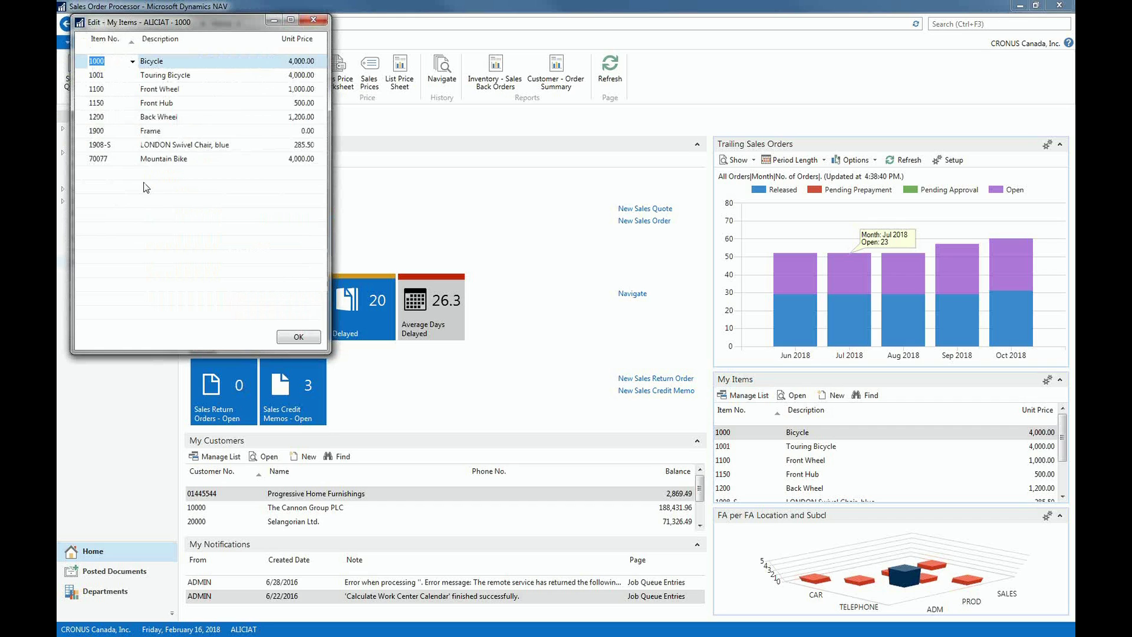
left_click(112, 171)
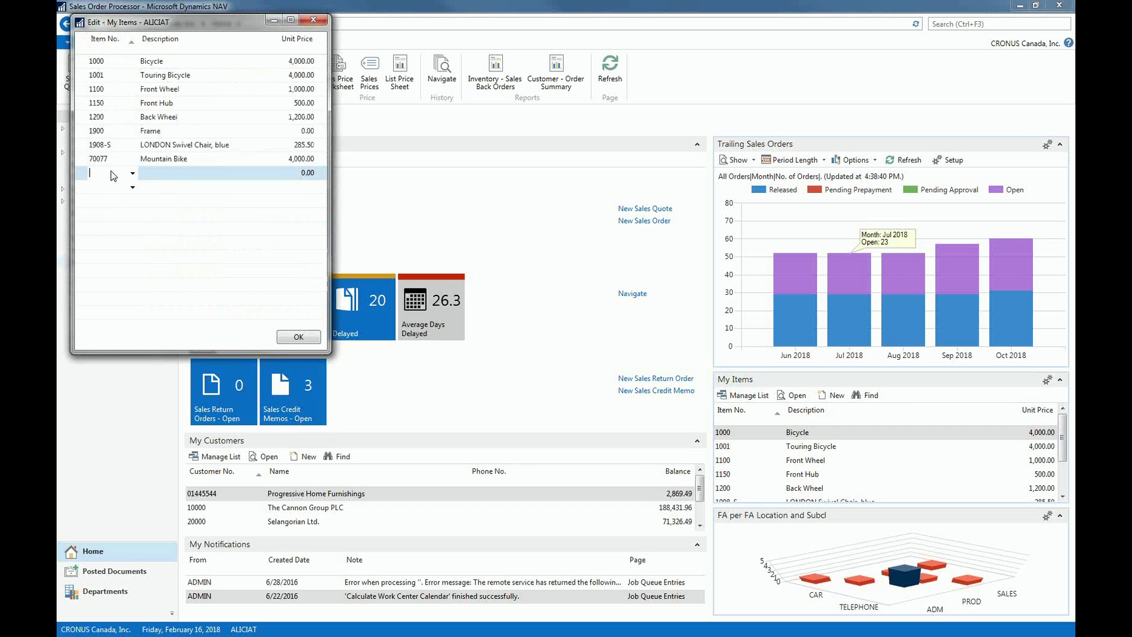
type("1900")
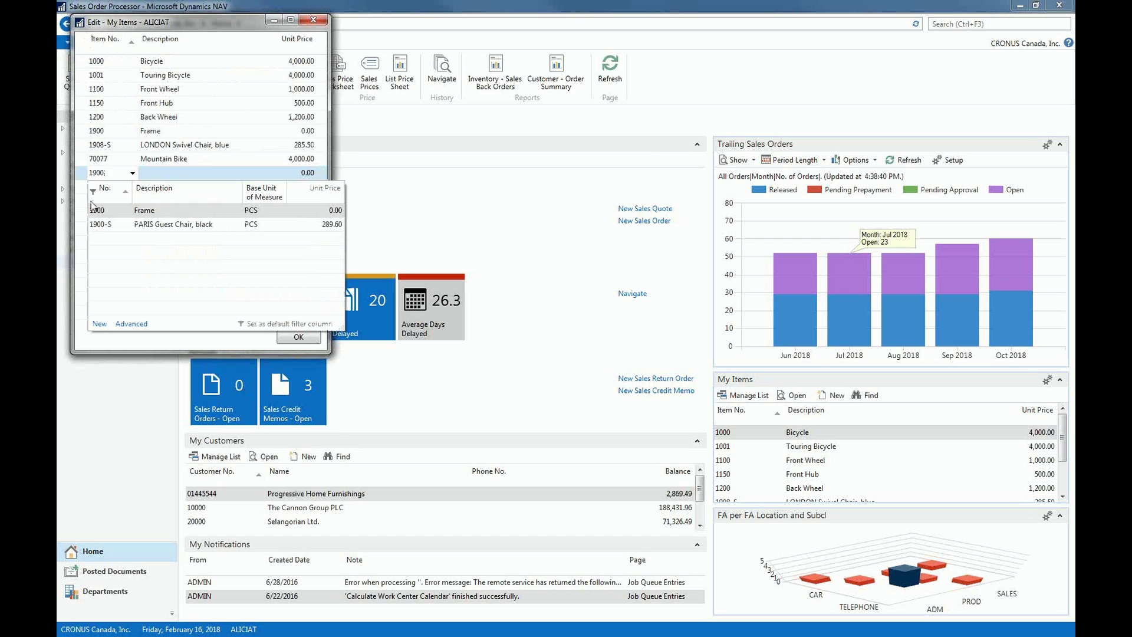
left_click(100, 225)
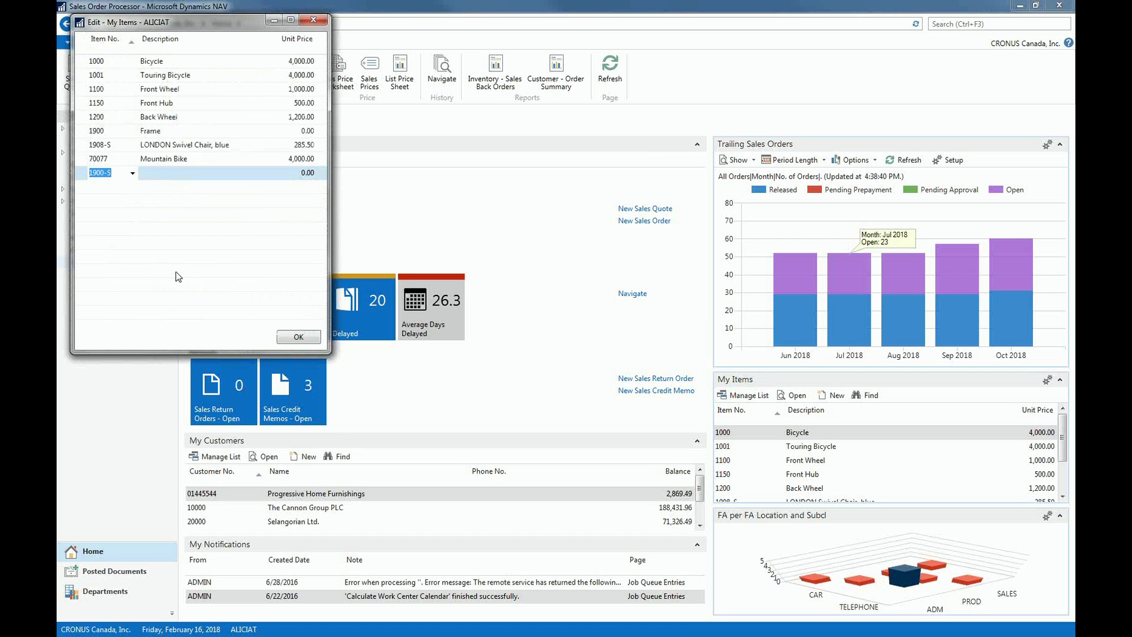
left_click(298, 337)
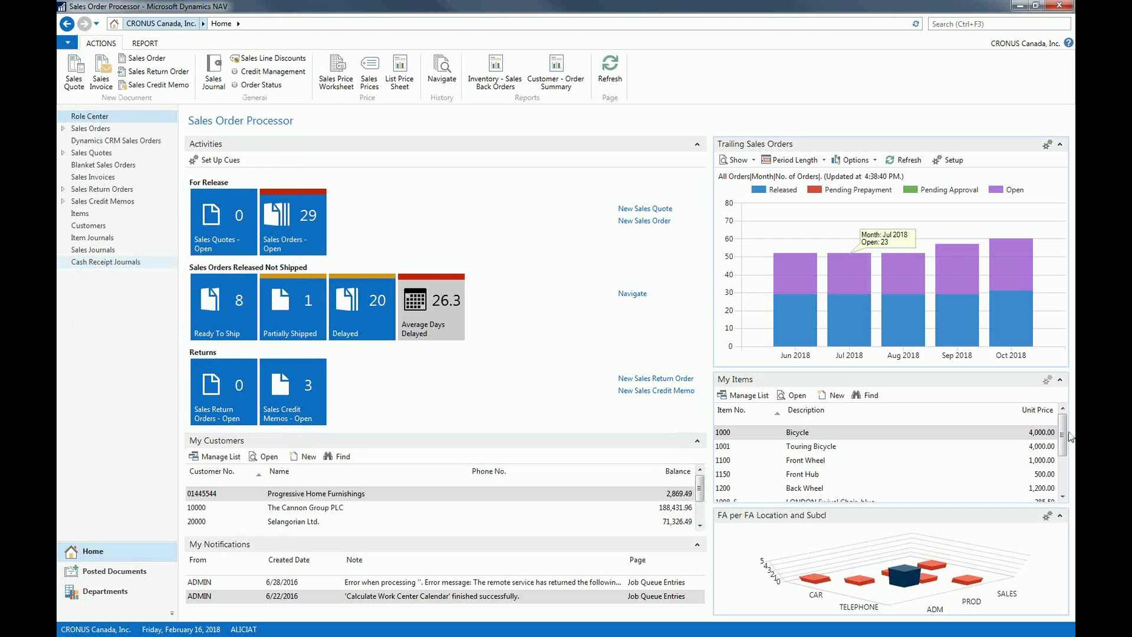
scroll(1062, 449, "down", 2)
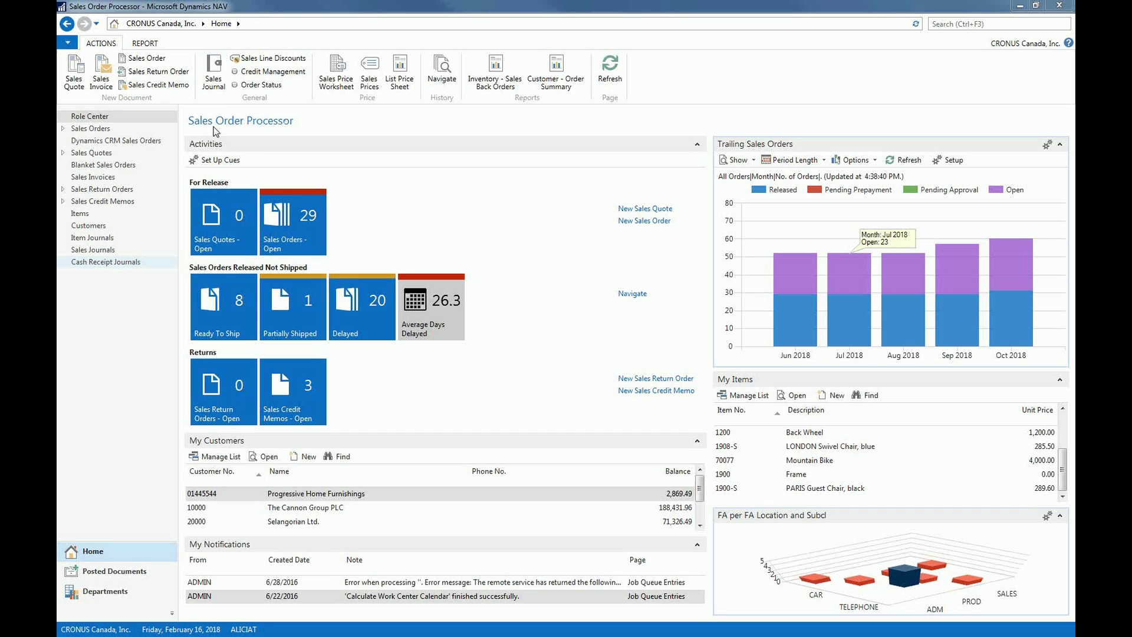
Open the cue setup and set the Middle Range Style of the Average Days Delayed cue to Ambiguous.
left_click(221, 162)
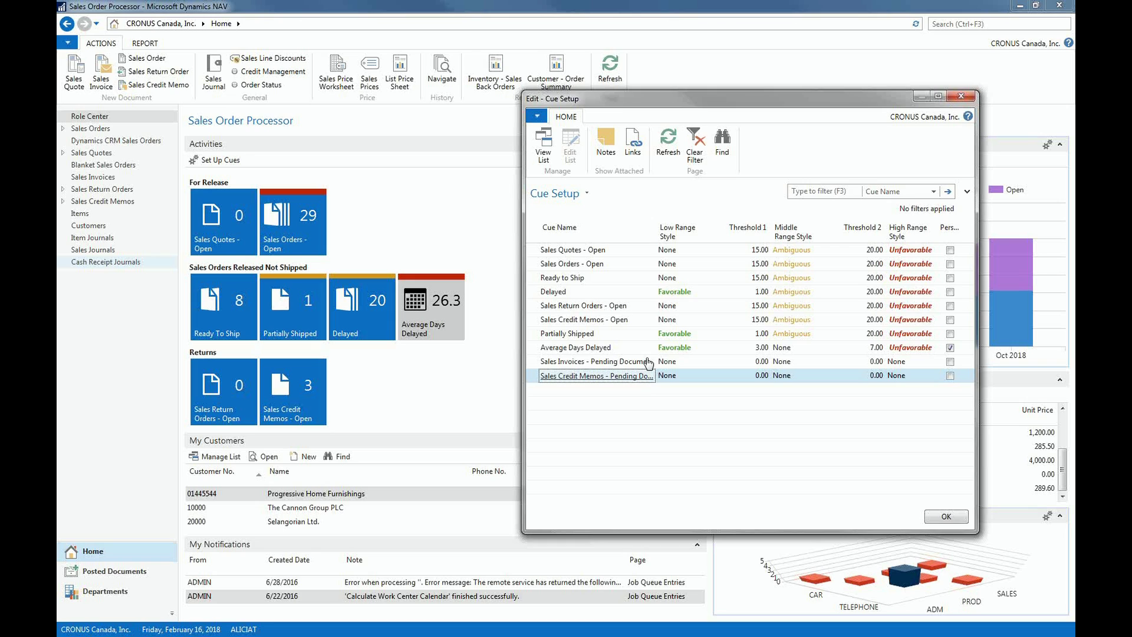
left_click(803, 349)
left_click(816, 348)
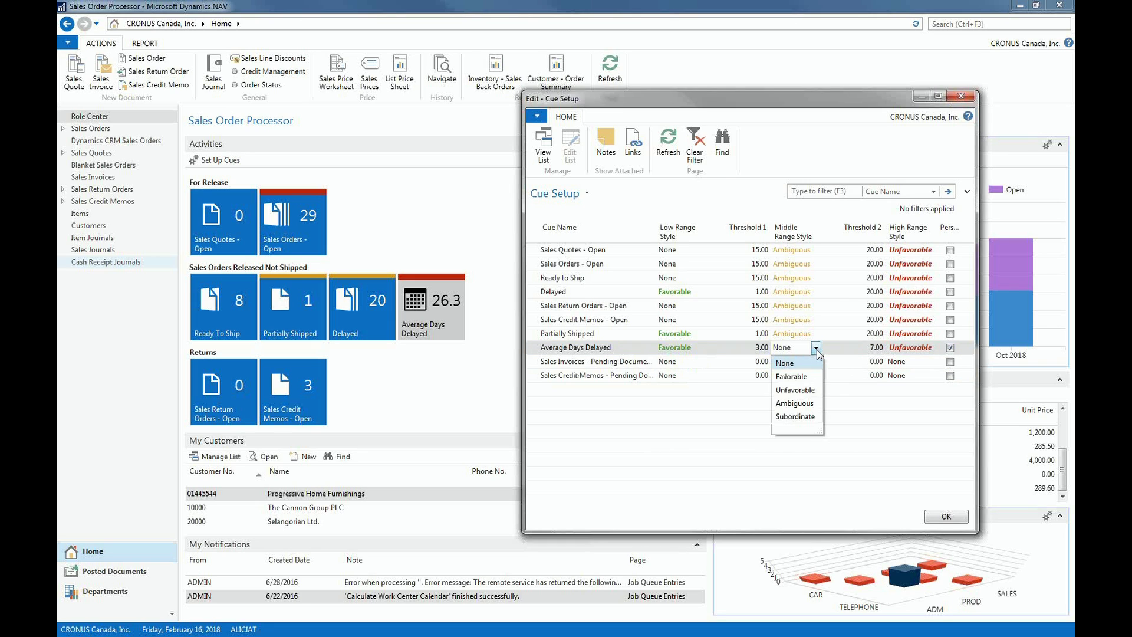
left_click(804, 405)
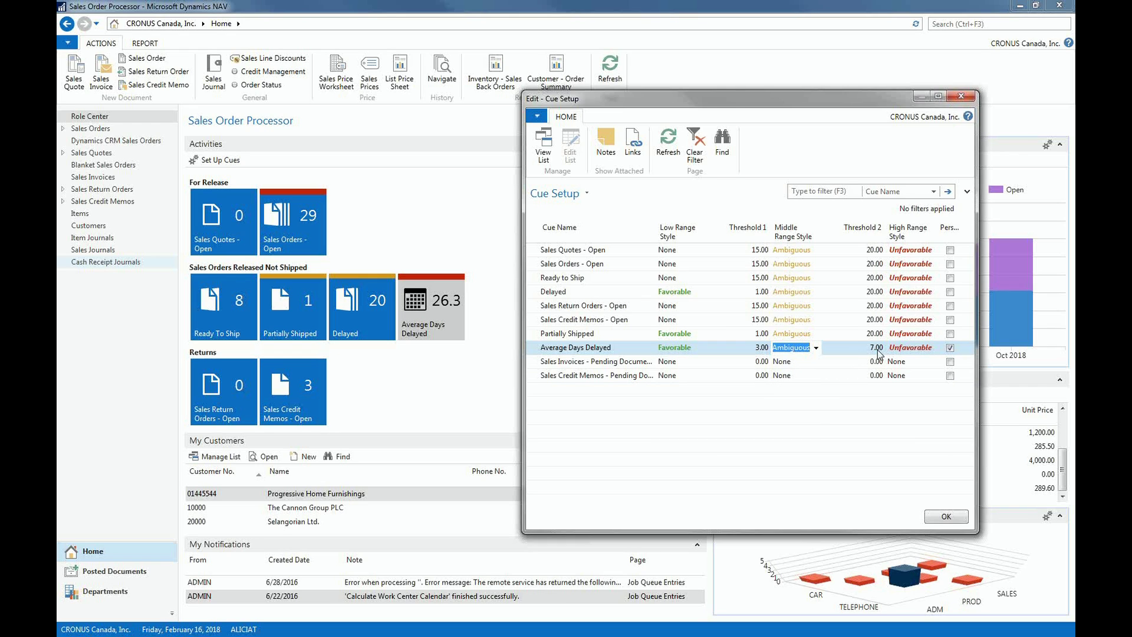
Set the Average Days Delayed cue's High Range Style to Favorable and its Threshold 2 to 30, and close the cue setup.
left_click(935, 351)
left_click(930, 348)
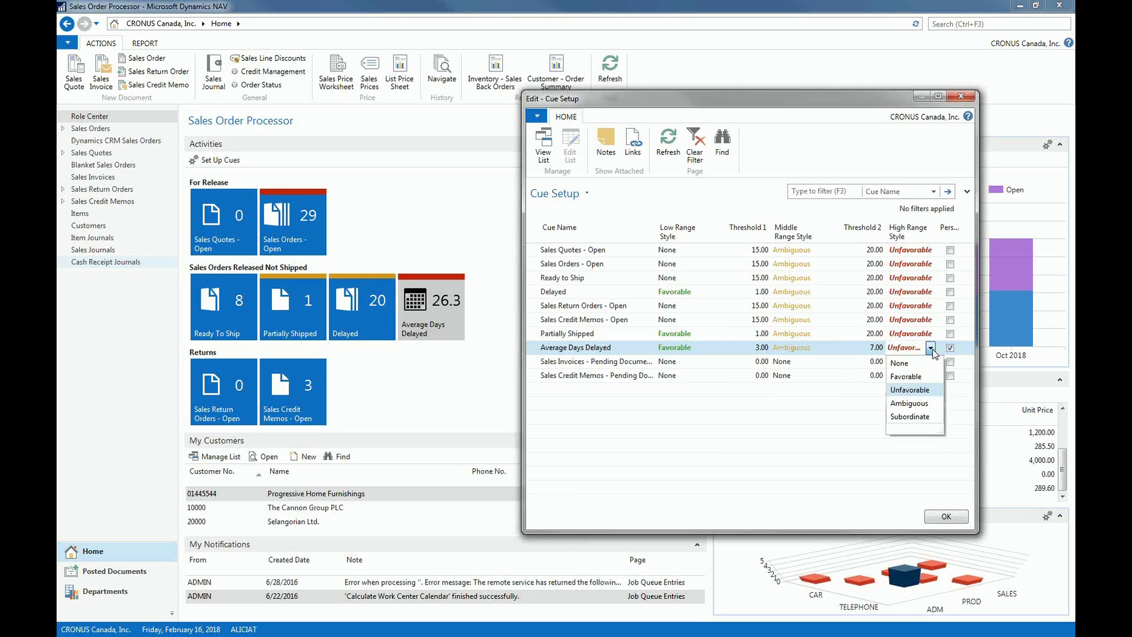
left_click(923, 376)
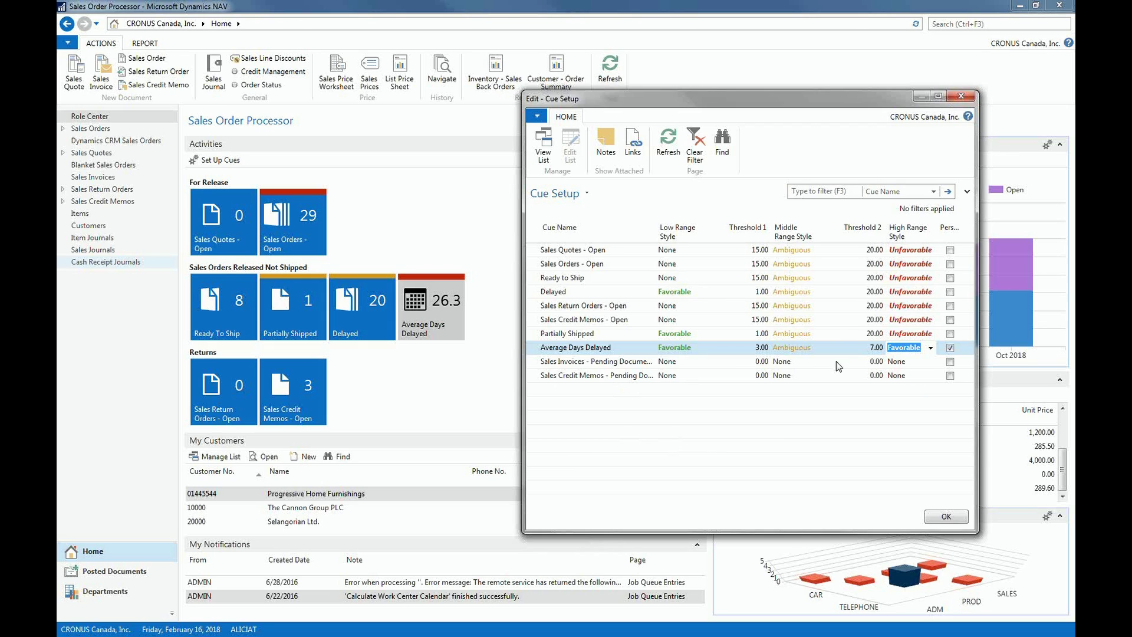
left_click(871, 347)
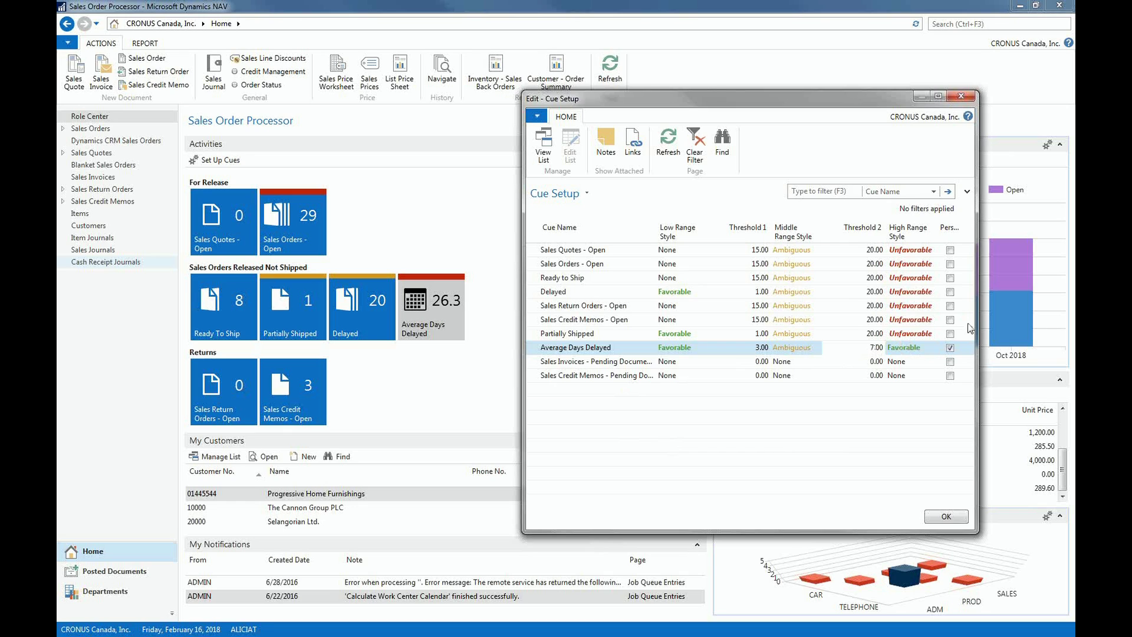
key("BackSpace")
type("30")
left_click(944, 516)
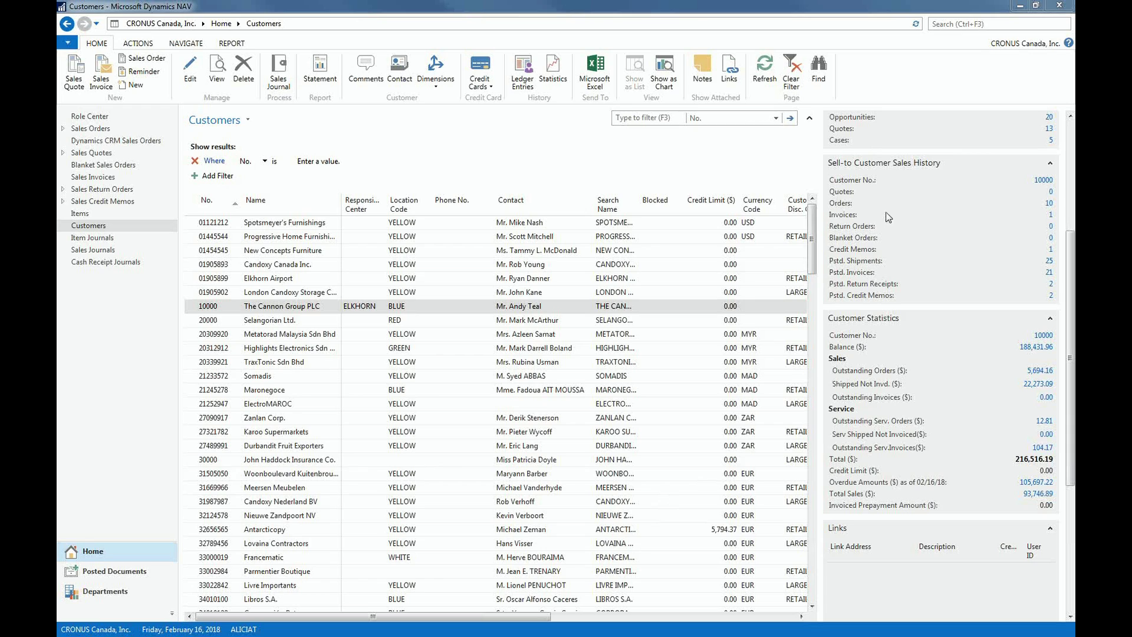
Customize the Sell-to Customer Sales History FactBox on the Customers list to remove the Blanket Orders field.
left_click(1038, 161)
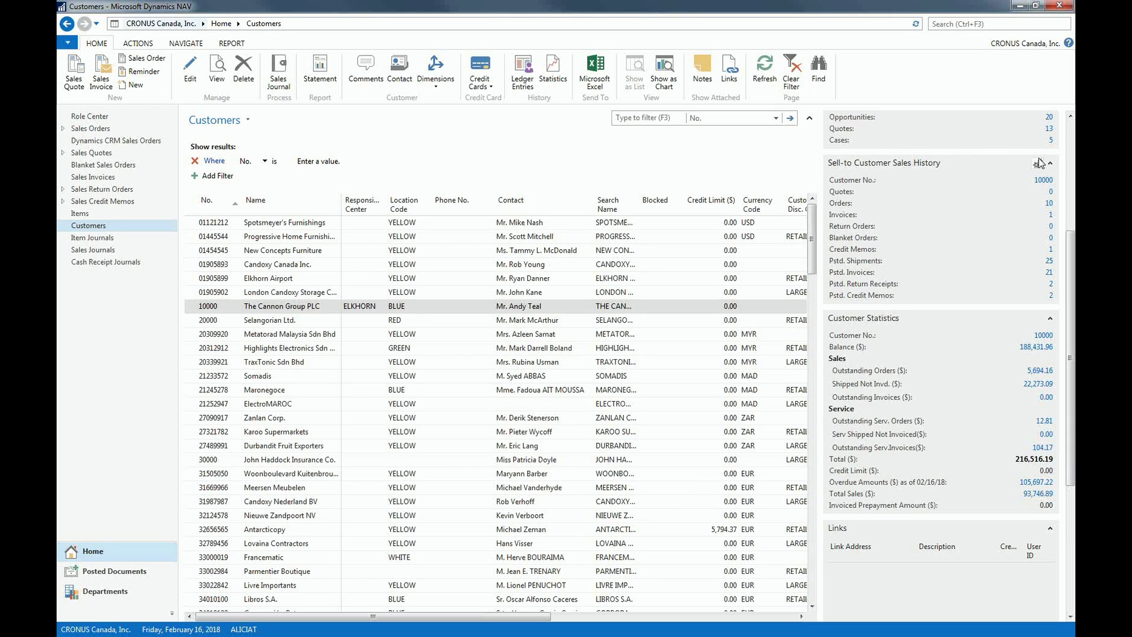
left_click(1038, 163)
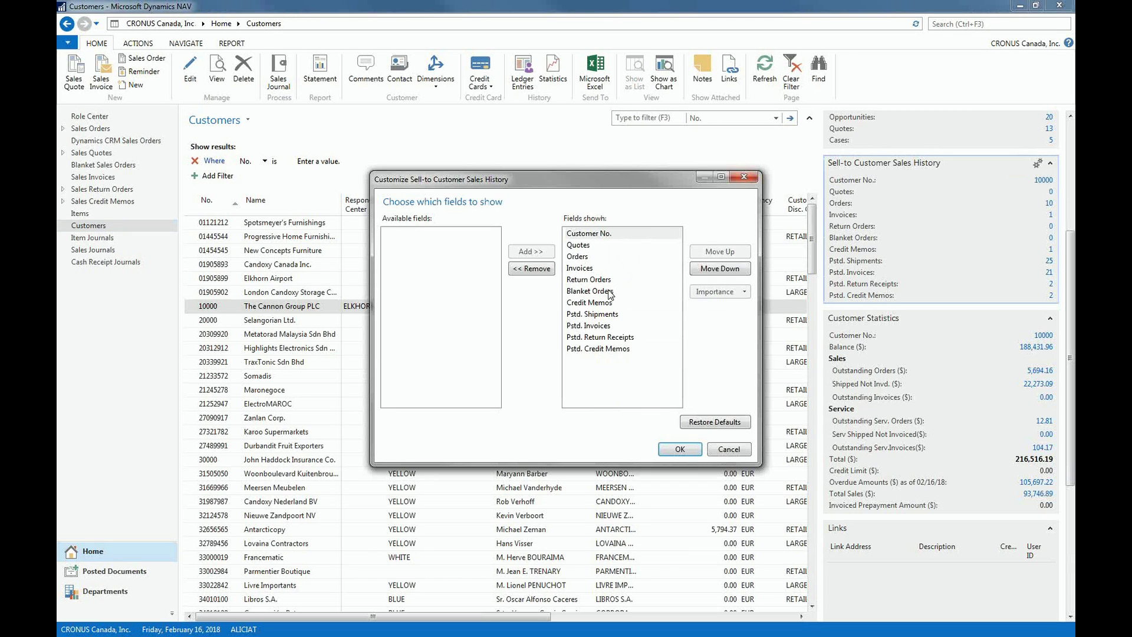
left_click(609, 292)
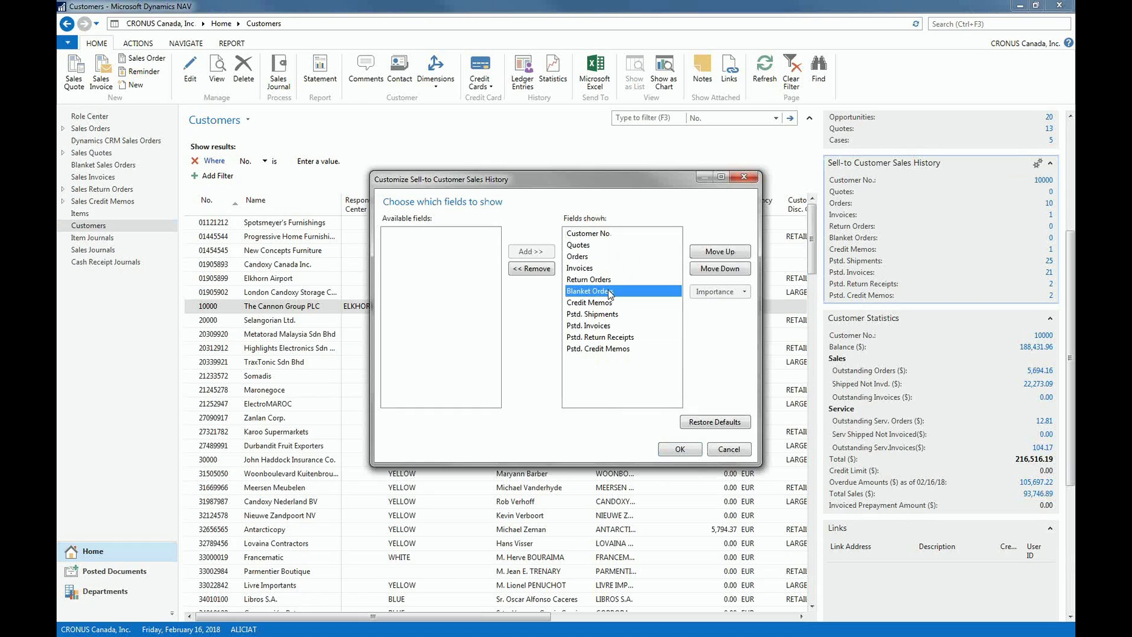
left_click(540, 269)
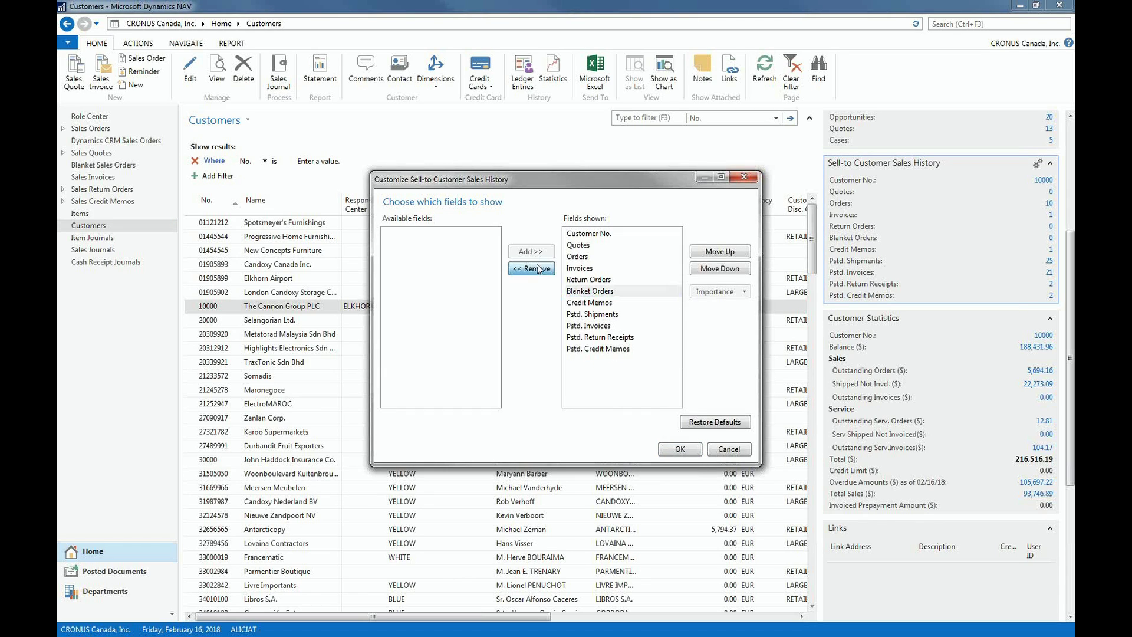
left_click(670, 449)
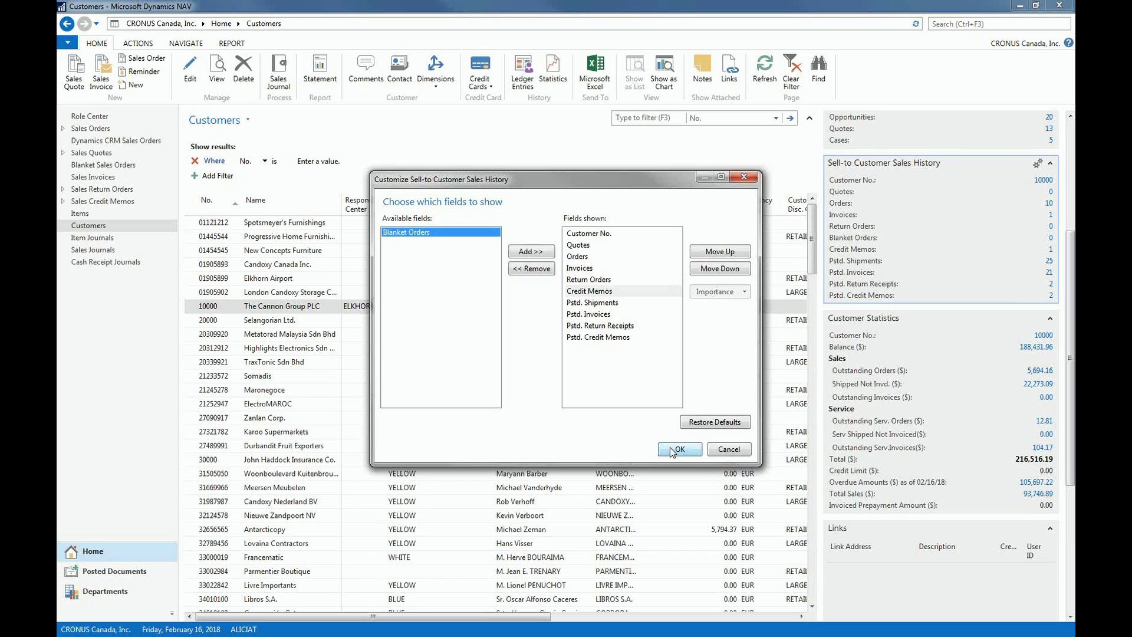